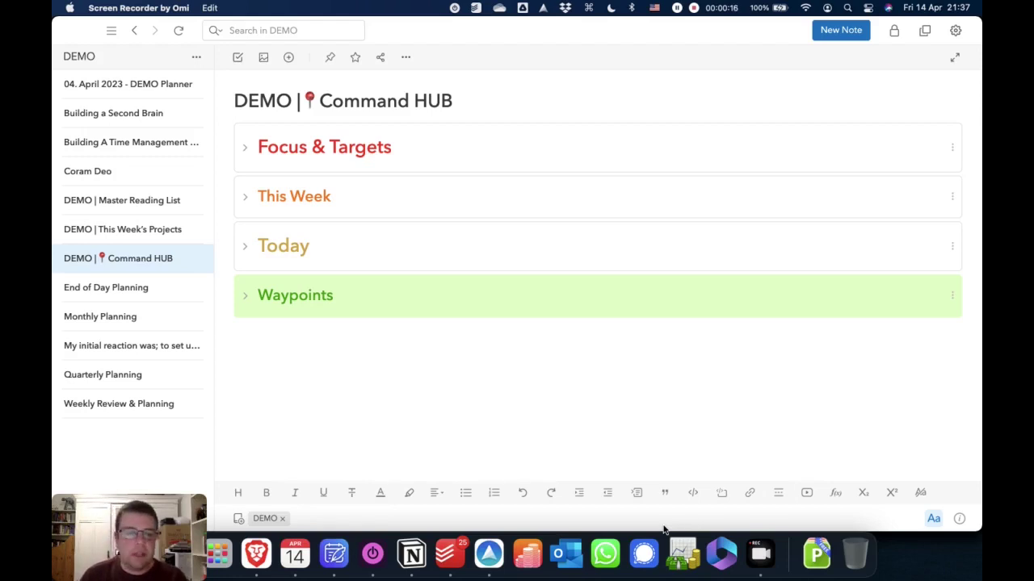
- Bring Todoist forward and scroll its sidebar through the Favorites filters and Time Sectors projects
left_click(451, 556)
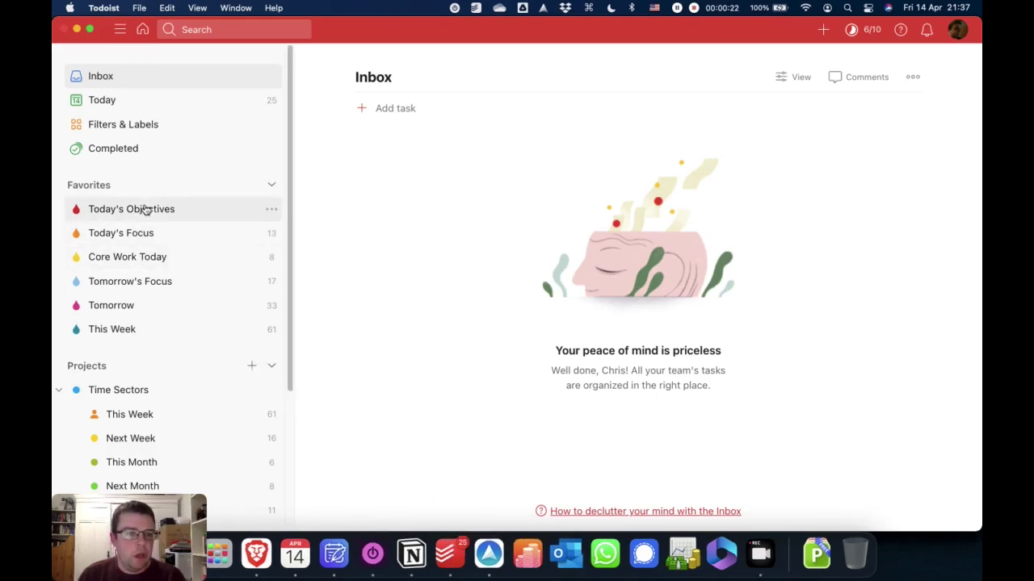
scroll(164, 312, "down", 4)
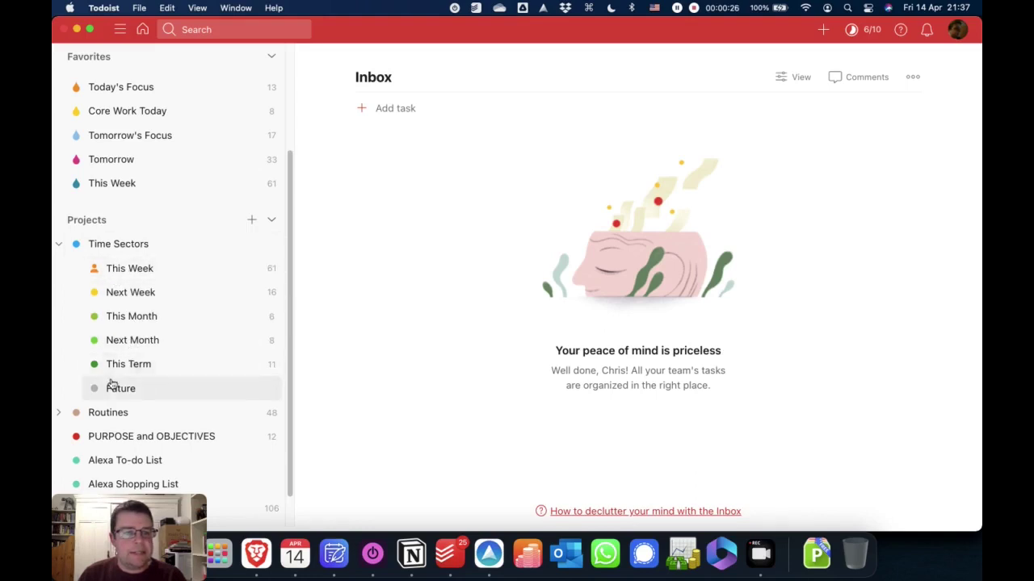
scroll(129, 291, "up", 4)
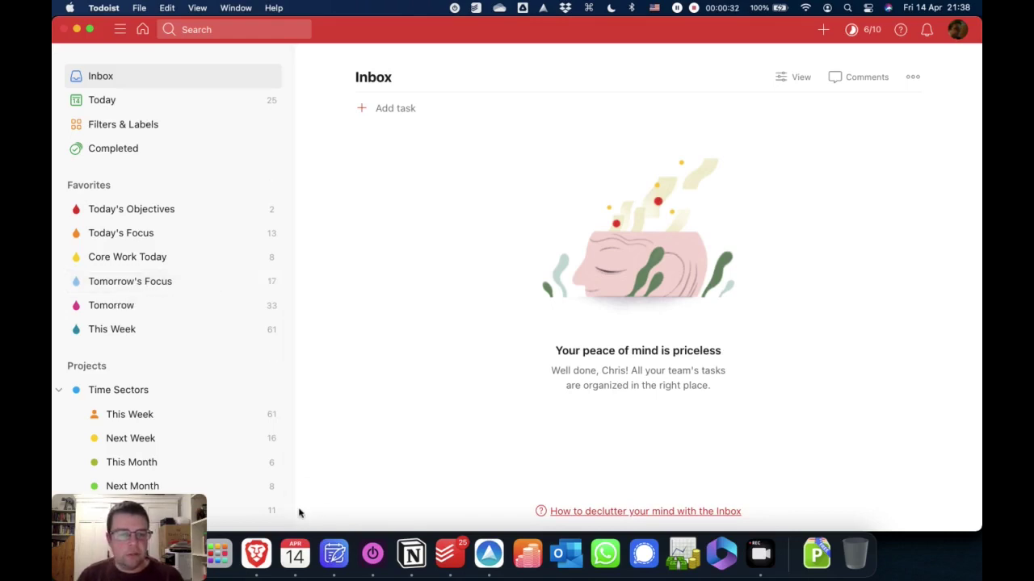
- Switch to Apple Calendar's 17–23 April 2023 week and scroll through its time blocks
left_click(295, 554)
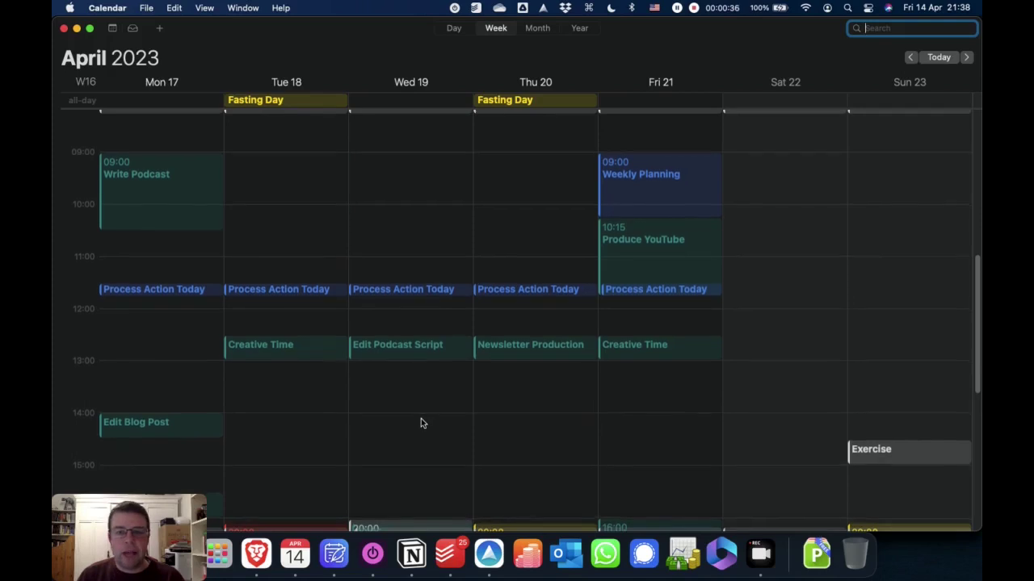
scroll(421, 418, "down", 3)
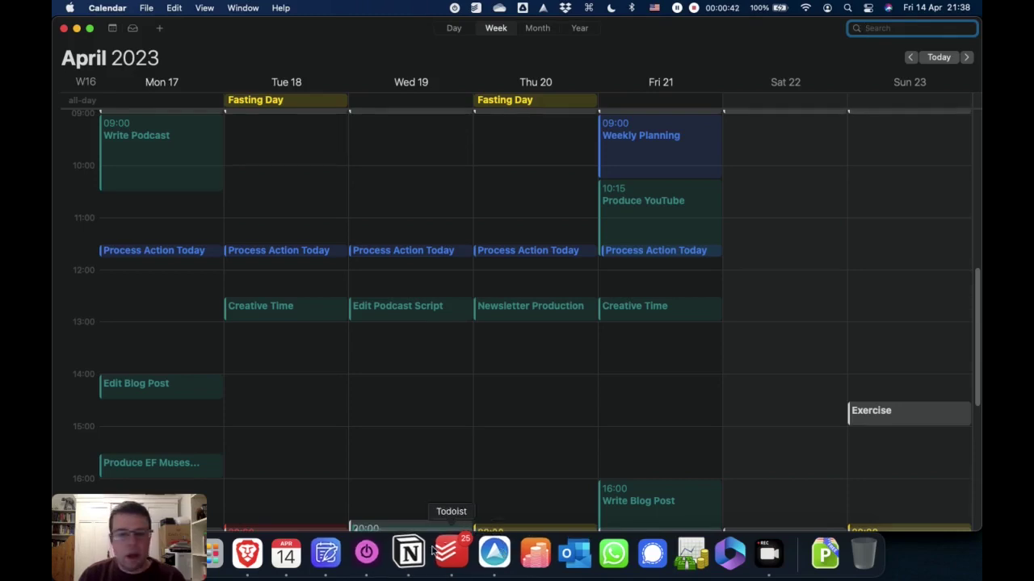
- Open Notion's Today page and scroll between the Today's Projects table and the Today's Content board
left_click(409, 554)
scroll(215, 310, "down", 5)
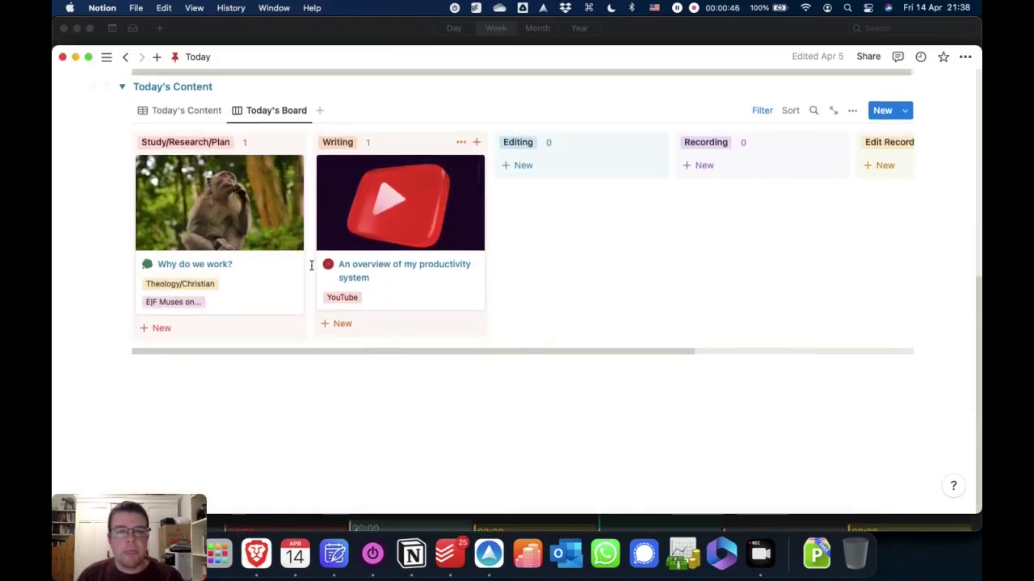
scroll(311, 264, "up", 10)
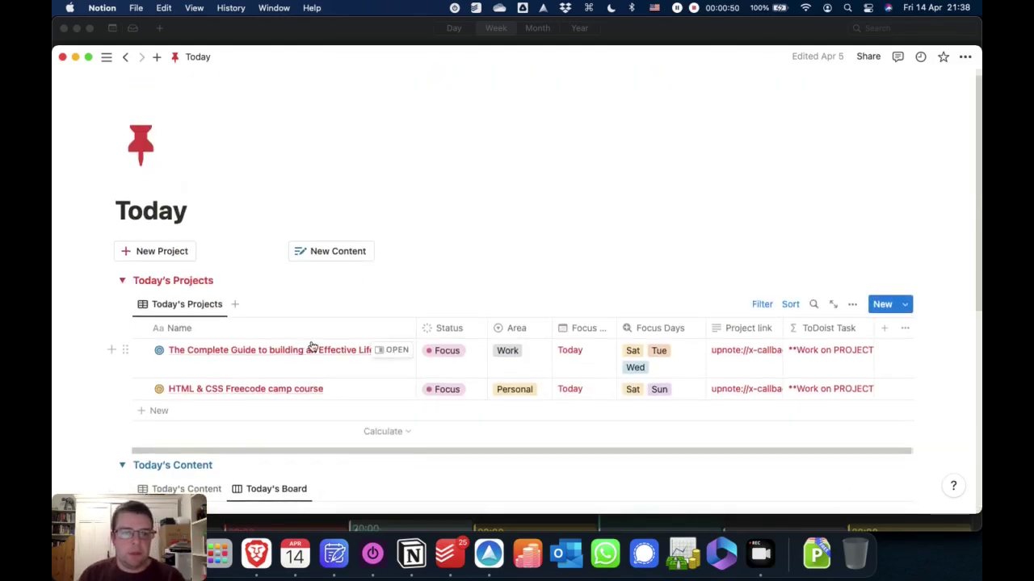
scroll(311, 344, "down", 1)
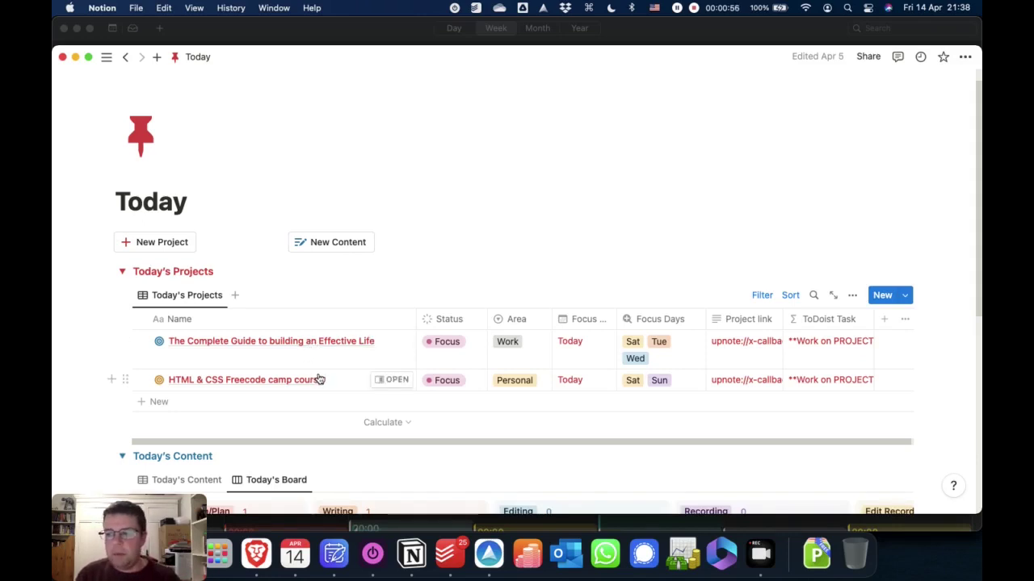
- Return to the UpNote Command HUB note, then open and dismiss Spotlight search
left_click(488, 554)
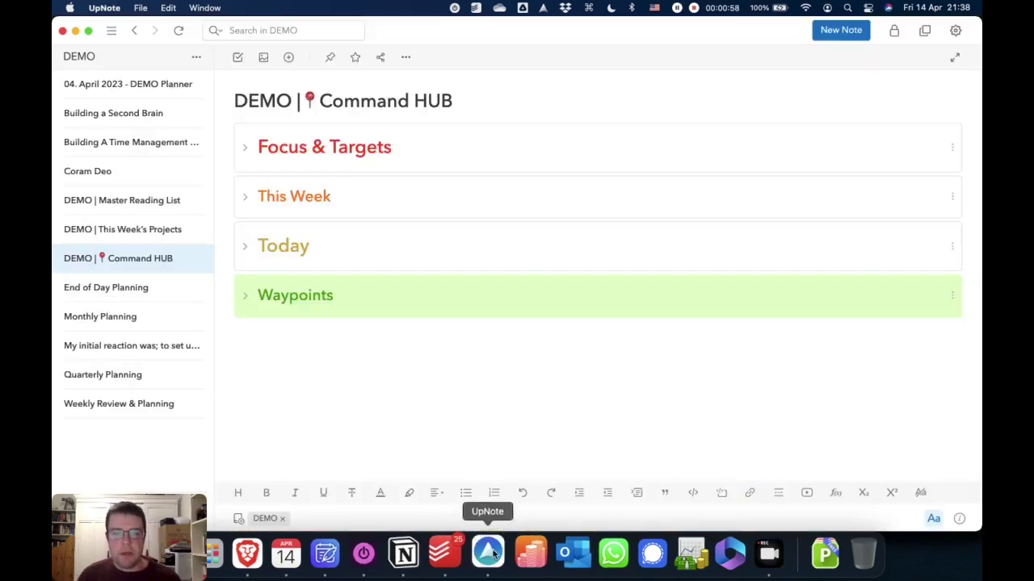
key("super+space")
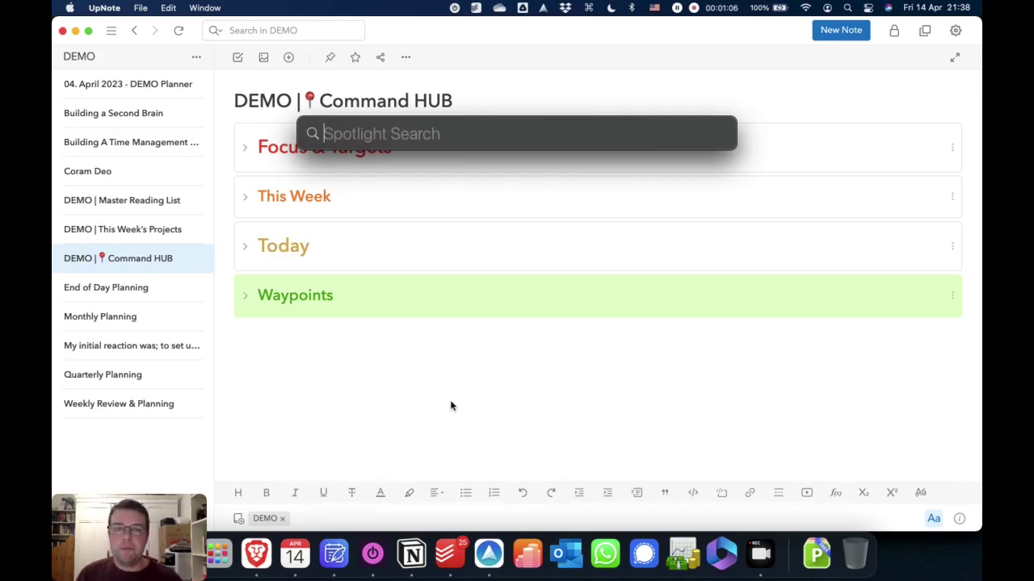
key("Escape")
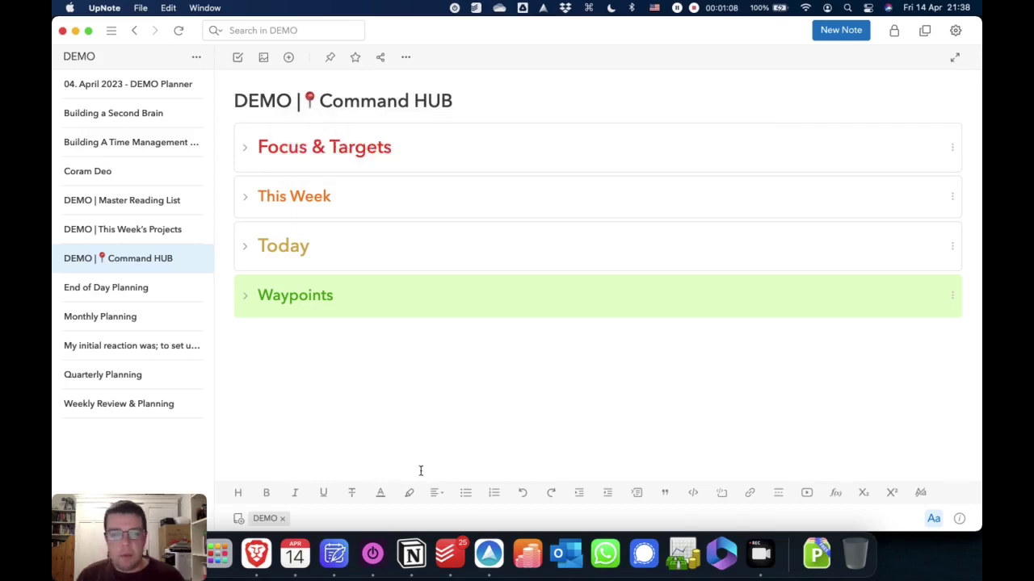
- Glance at the Toggl Track time log and Diarium journal, then show Raindrop's Productivity collection in Brave
left_click(372, 554)
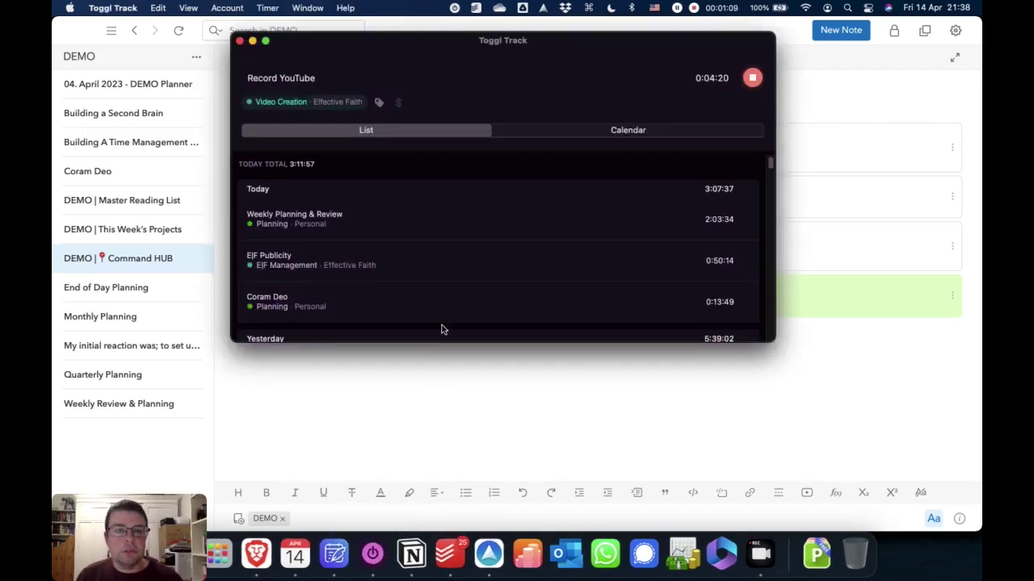
left_click(448, 442)
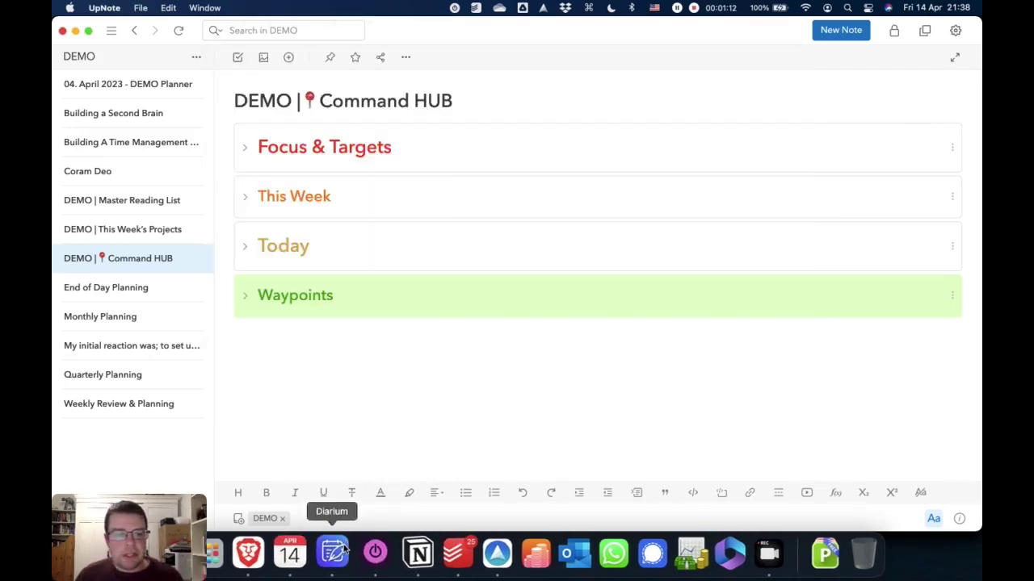
left_click(335, 554)
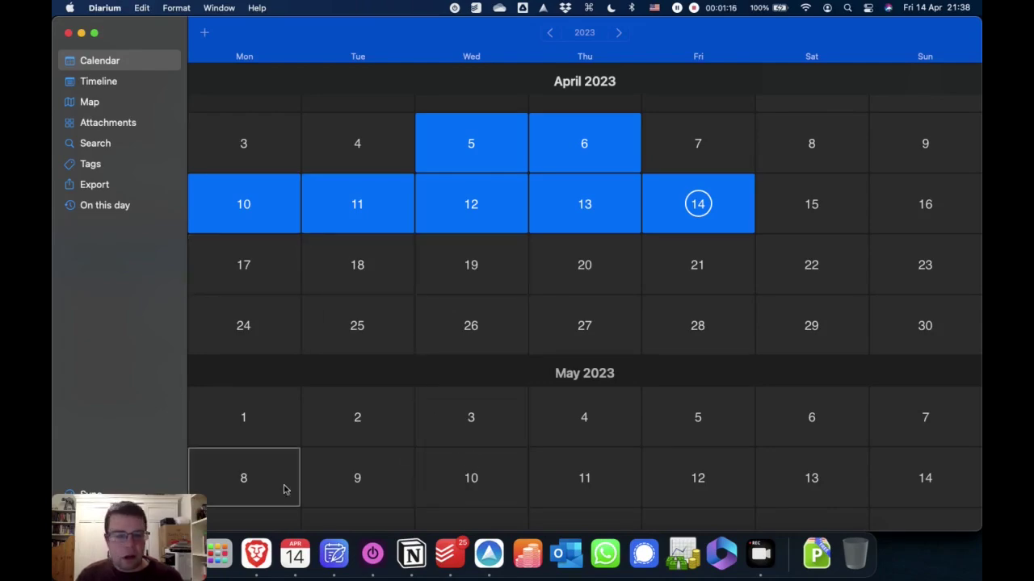
left_click(257, 553)
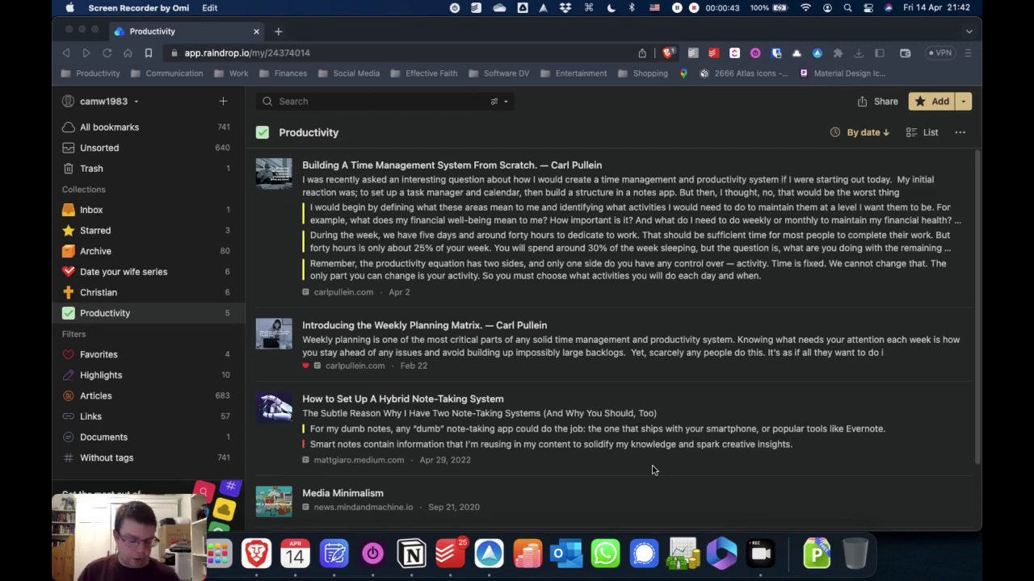
key("ctrl+super+a")
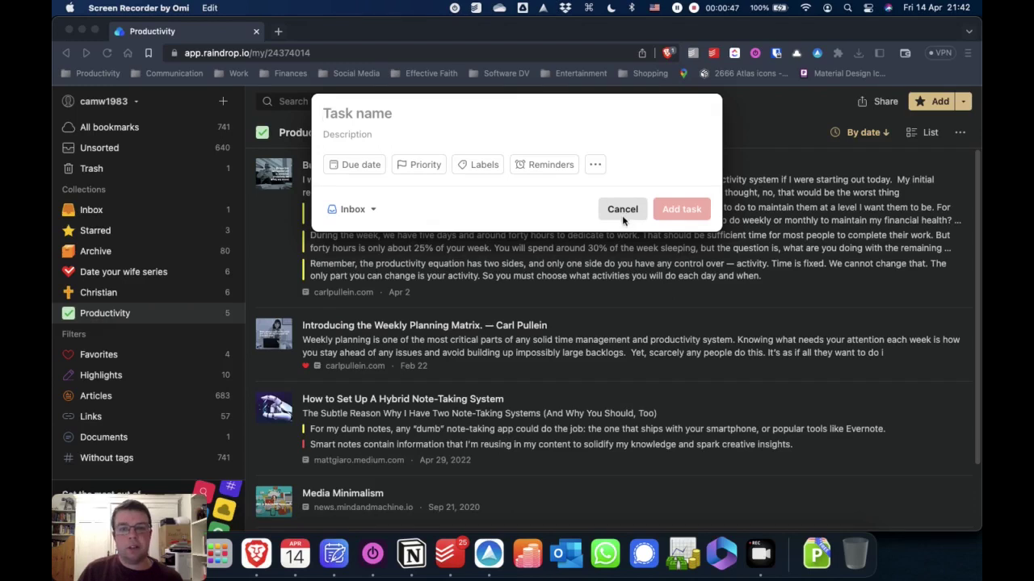
left_click(622, 211)
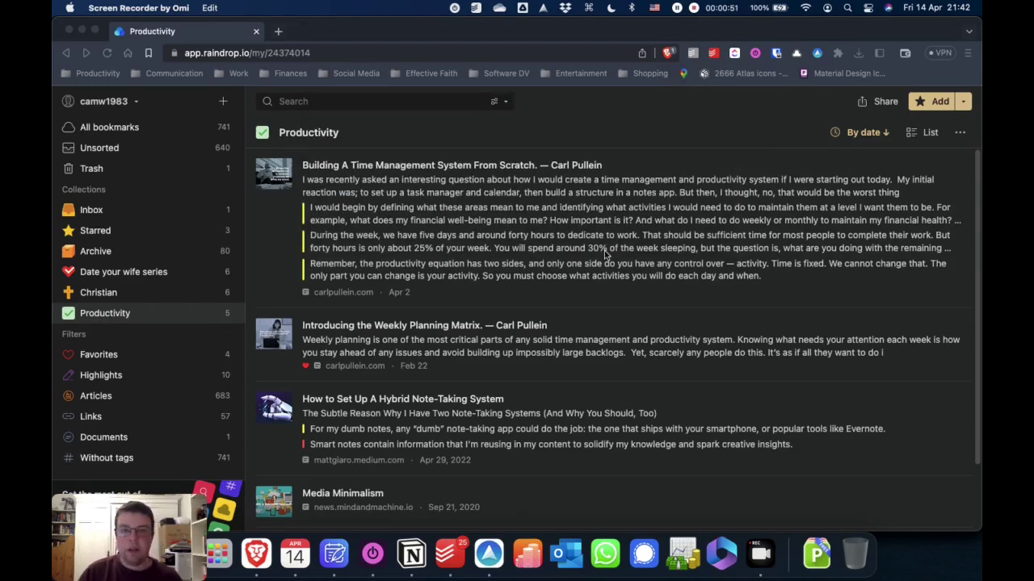
- Open a blank UpNote quick note with the Ctrl+Alt+N global shortcut
key("ctrl+alt+n")
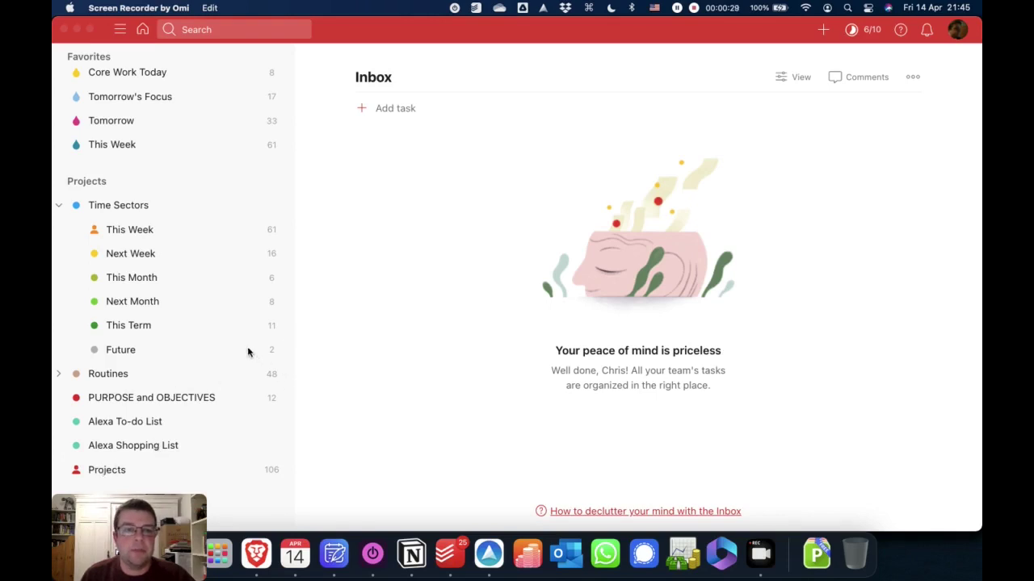
- Scroll Todoist's sidebar back up to show the six Favorites filters beside the empty Inbox
scroll(224, 311, "up", 4)
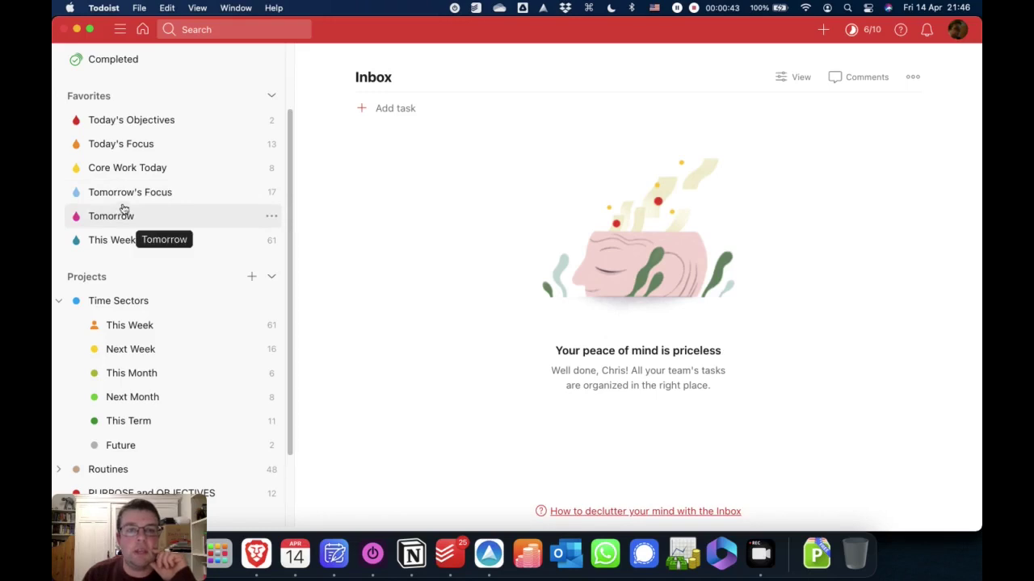
- Add the task 'This is a new task' to the Inbox and drag it into the This Week sector
scroll(161, 282, "down", 3)
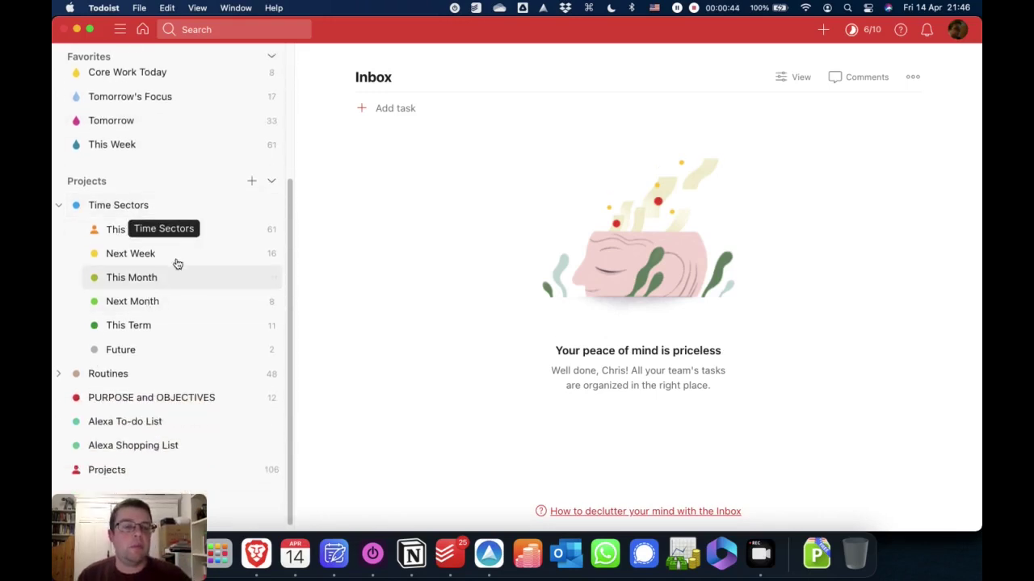
left_click(394, 108)
type("This is a new task")
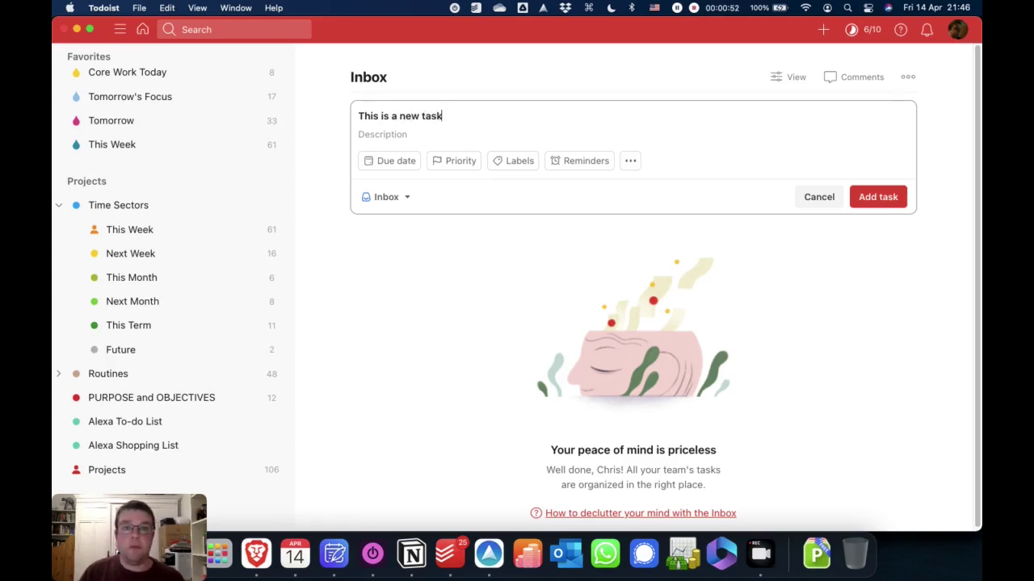
key("Return")
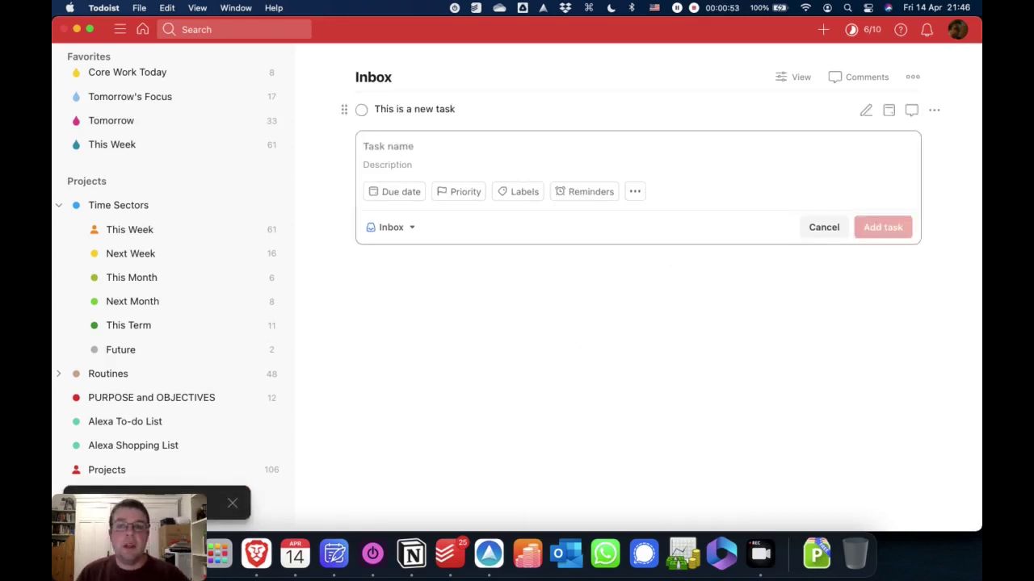
left_click(831, 226)
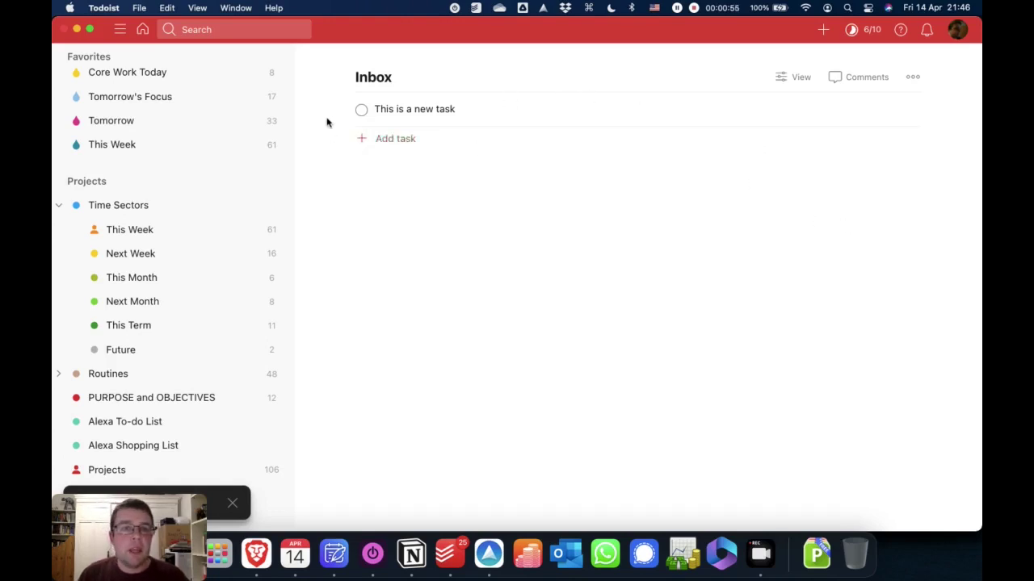
left_click_drag(347, 109, 131, 221)
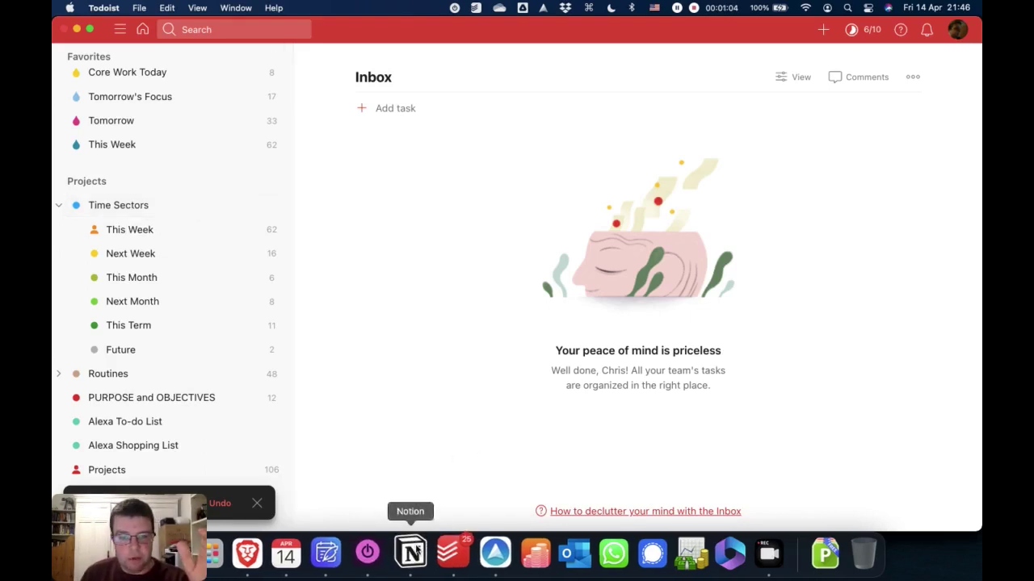
- Switch to UpNote and show the sidebar with Quick Access and Notebooks
left_click(494, 553)
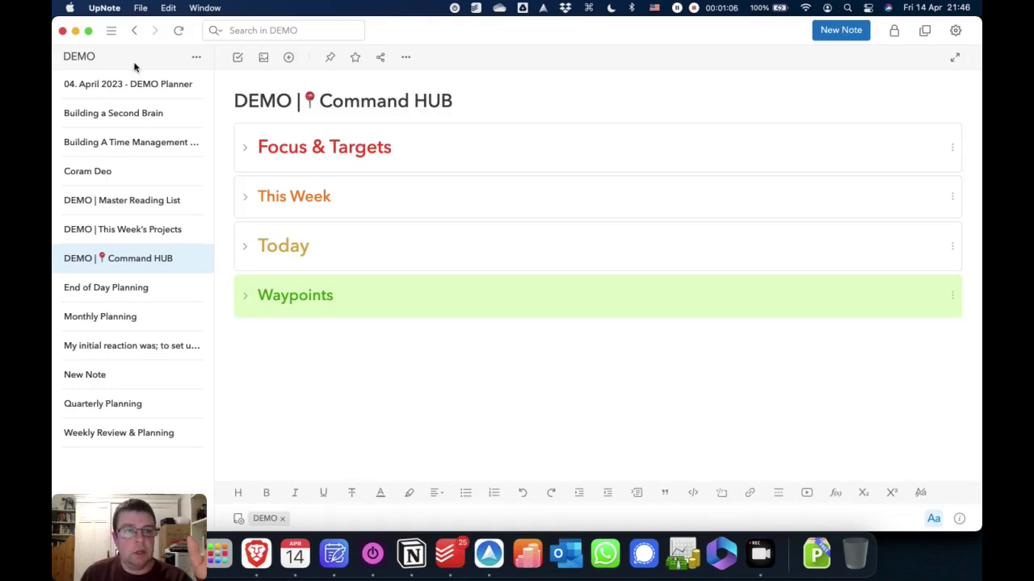
left_click(110, 30)
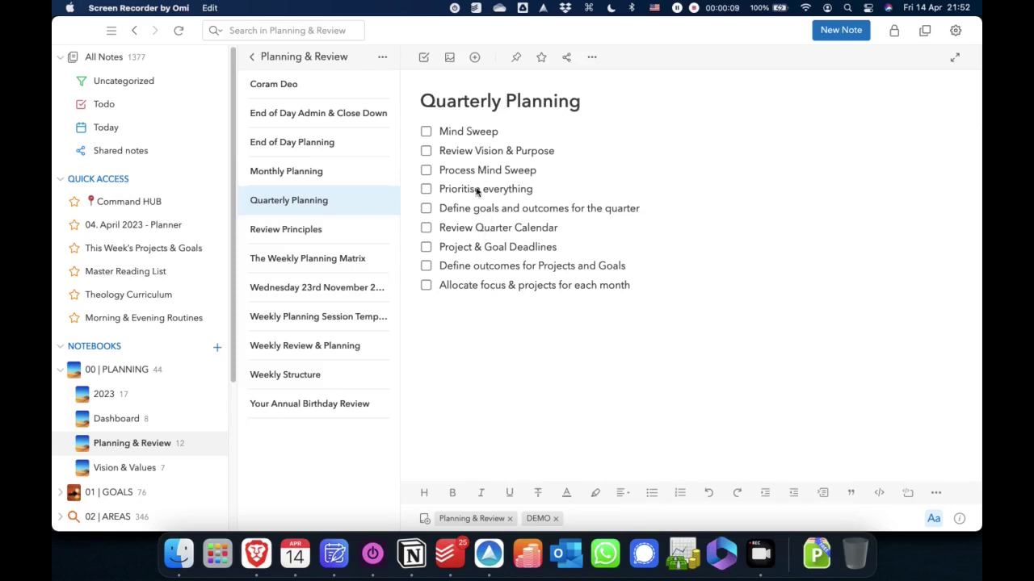
- Scroll through the Monthly Planning checklist, then move the sidebar down toward the DEMO notebook
left_click(288, 171)
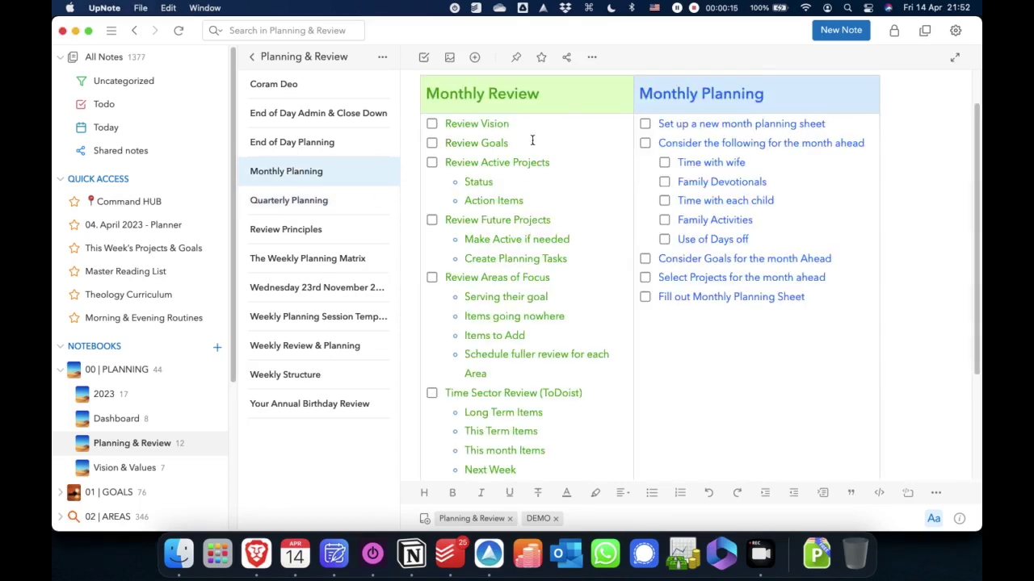
scroll(562, 114, "up", 1)
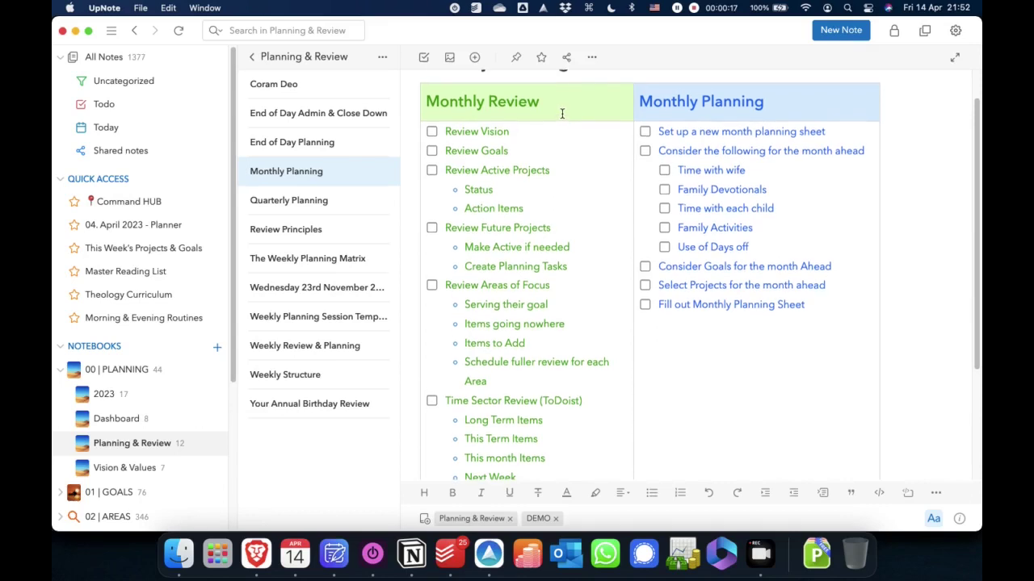
scroll(508, 265, "down", 5)
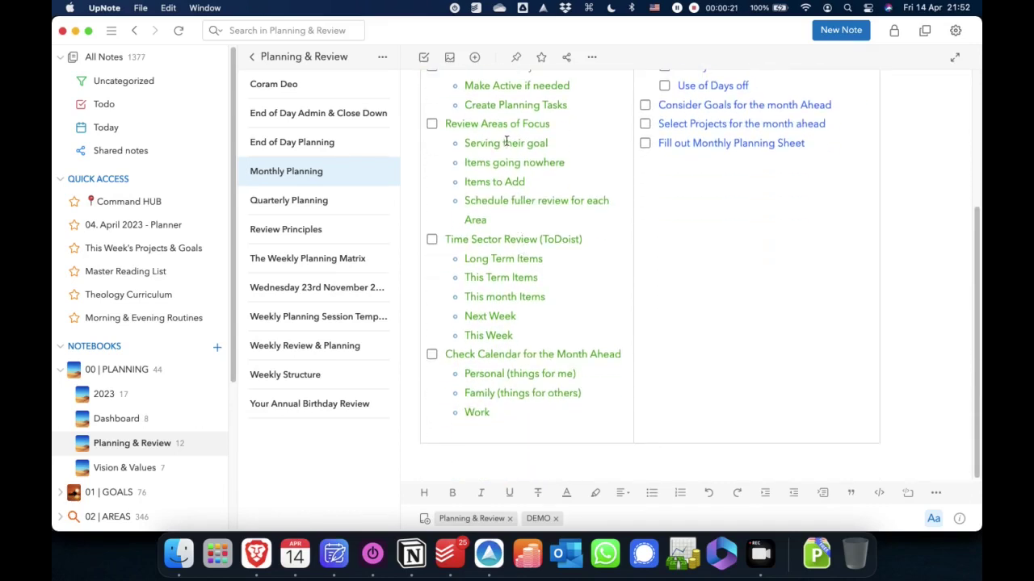
scroll(506, 159, "up", 5)
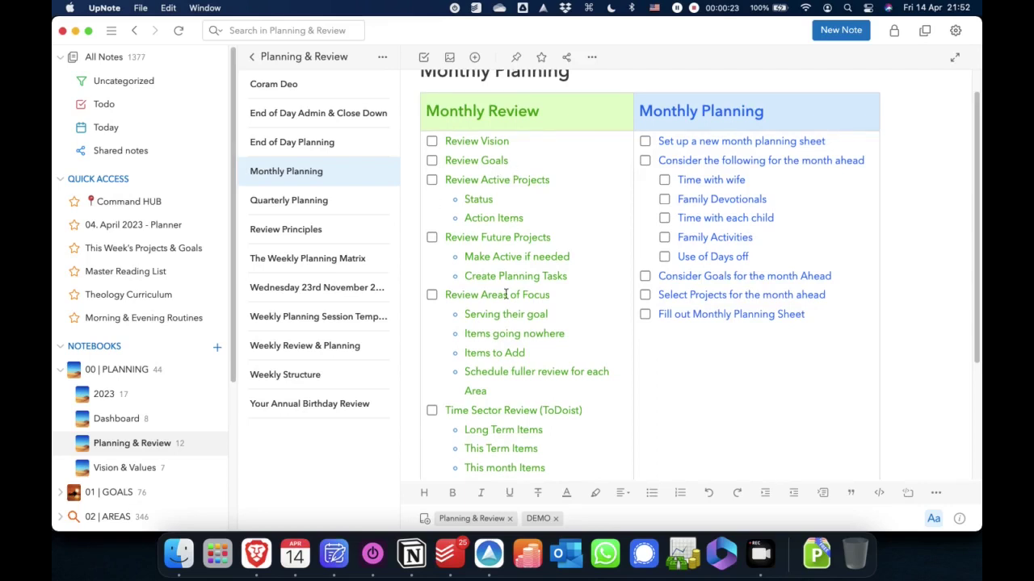
scroll(539, 318, "down", 3)
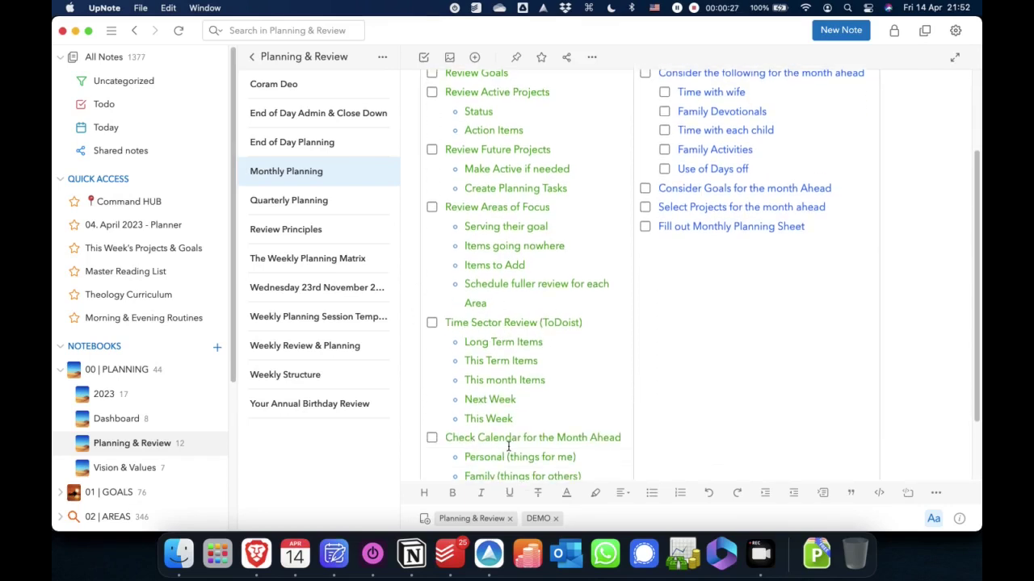
scroll(525, 420, "down", 3)
scroll(575, 387, "up", 4)
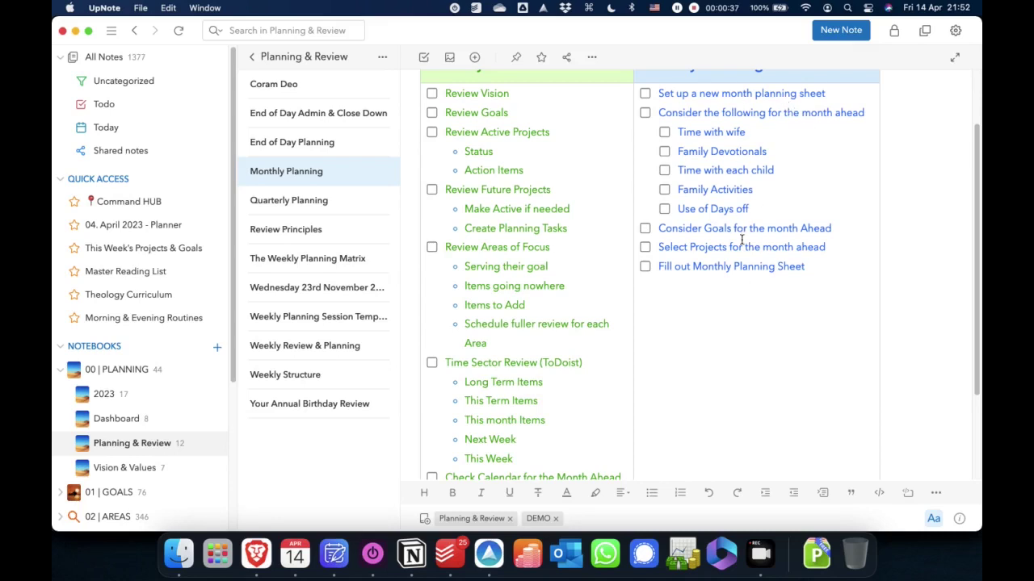
left_click_drag(234, 348, 235, 500)
- Open the DEMO April 2023 planner full-window and collapse its Reflections and Focus for the Month sections
left_click(101, 429)
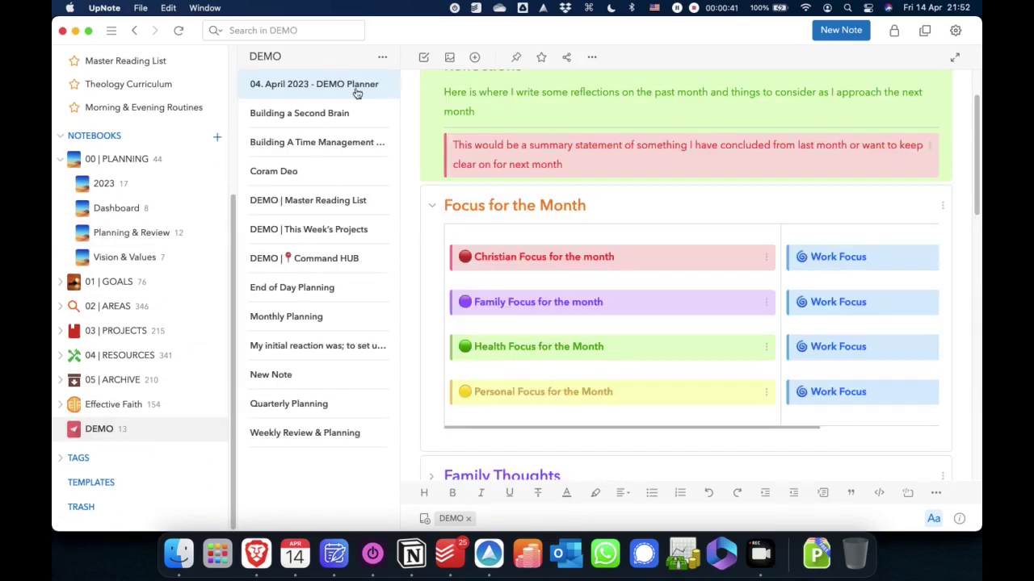
left_click(955, 63)
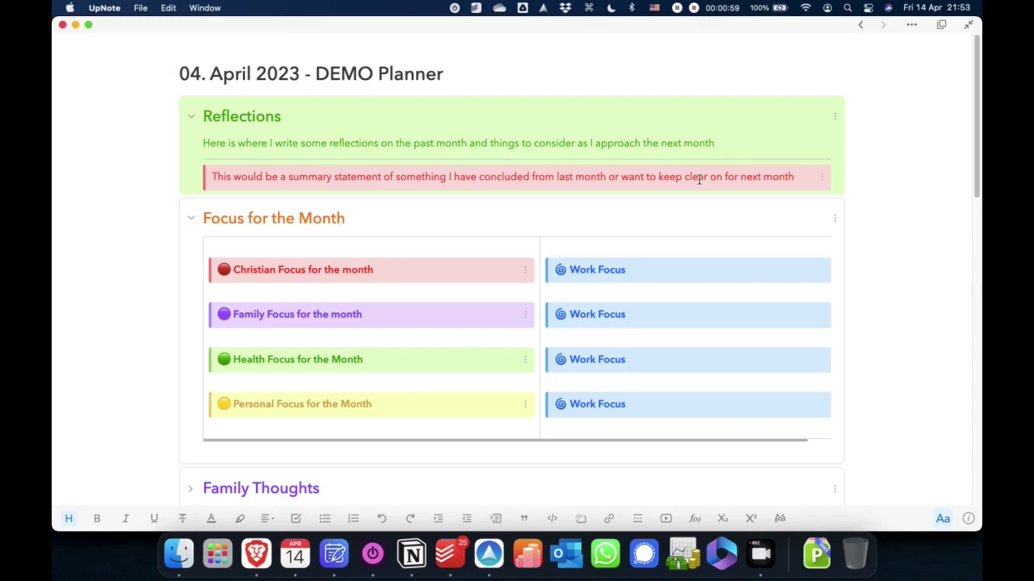
left_click(191, 117)
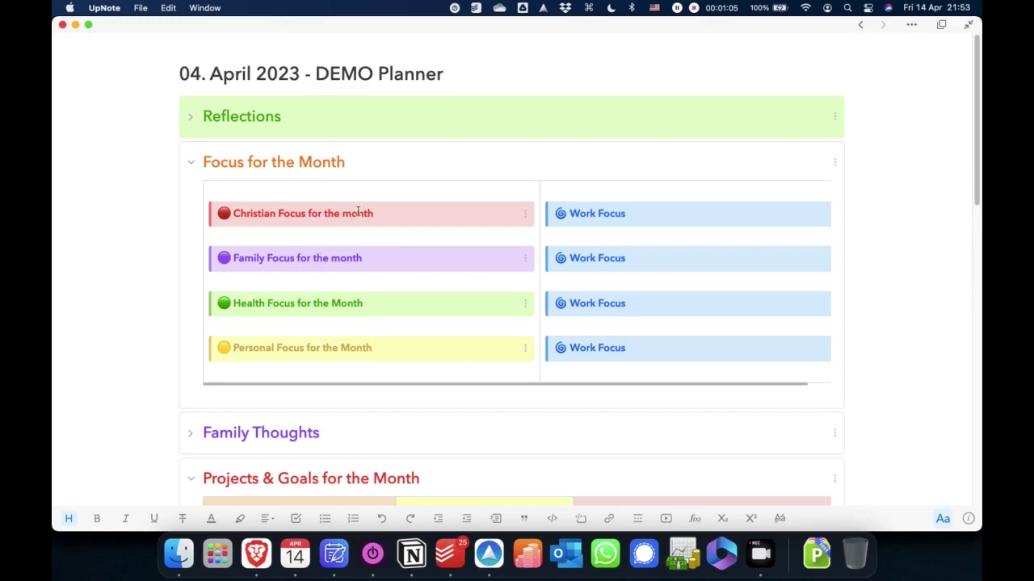
mouse_move(419, 383)
left_mouse_down()
mouse_move(455, 383)
mouse_move(423, 382)
left_mouse_up()
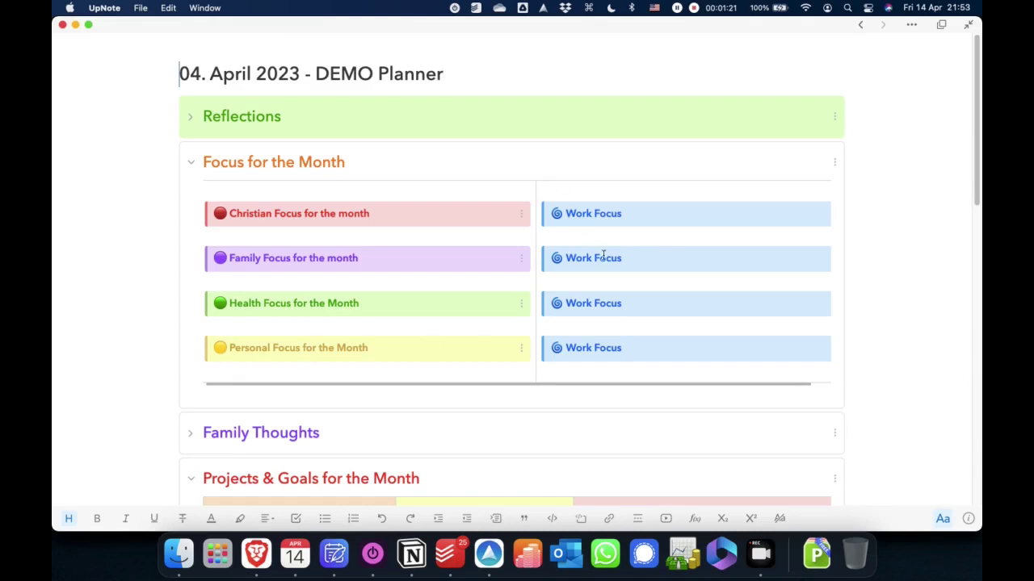
left_click(191, 165)
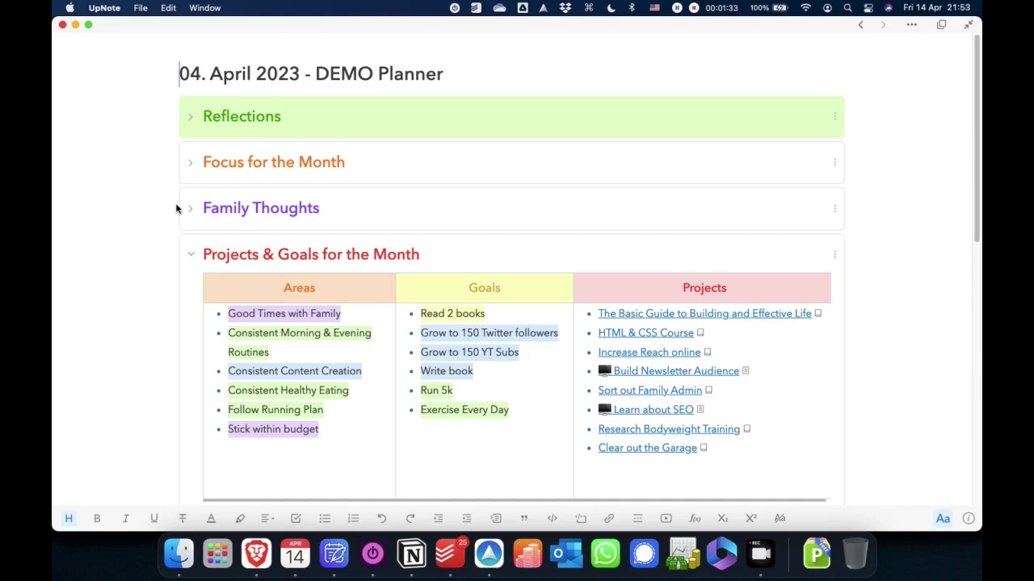
- Collapse the Projects & Goals for the Month section, leaving only Week by Week Focus expanded
scroll(500, 222, "down", 3)
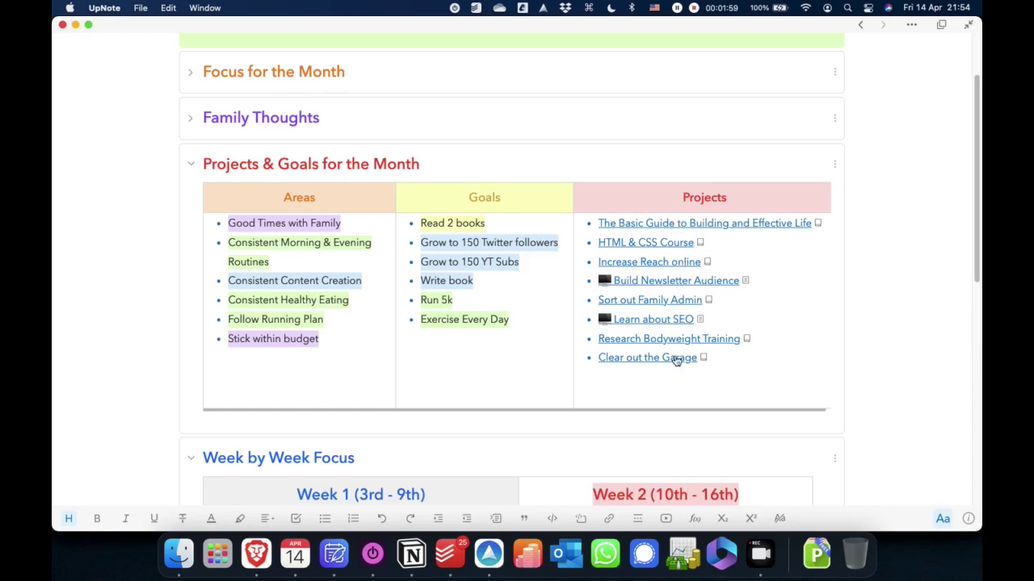
scroll(623, 305, "up", 1)
scroll(484, 302, "down", 3)
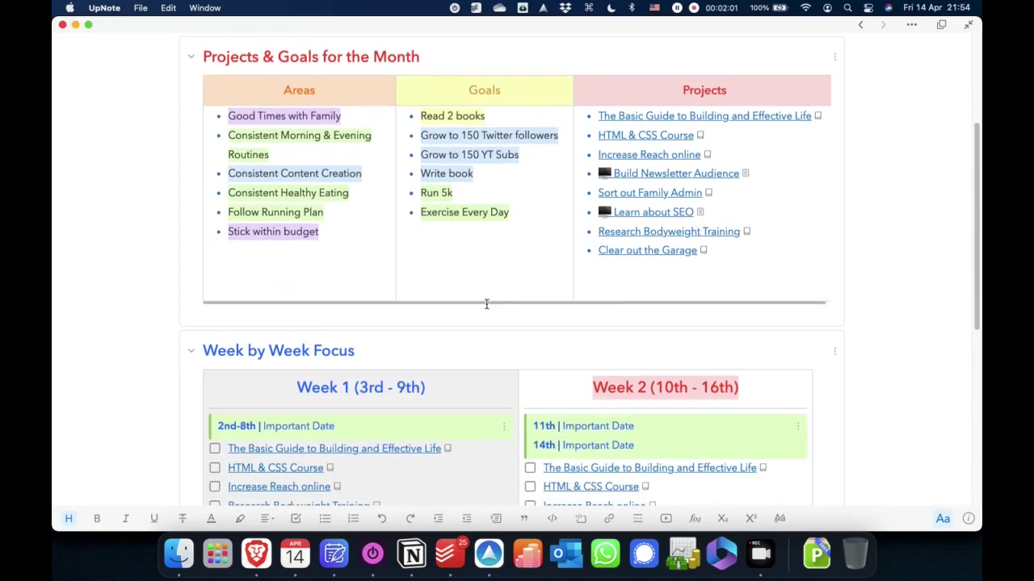
left_click(191, 53)
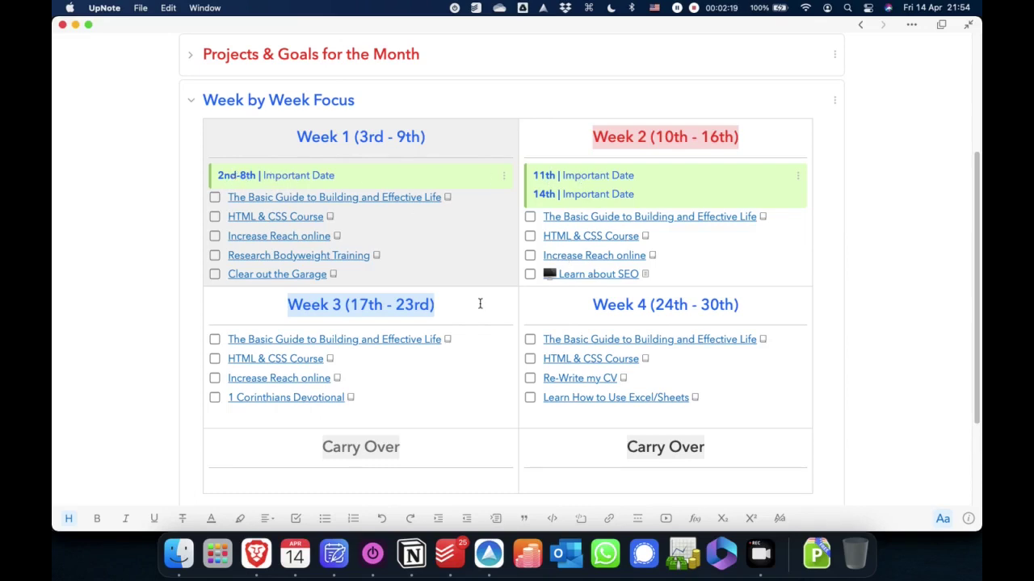
scroll(444, 425, "down", 3)
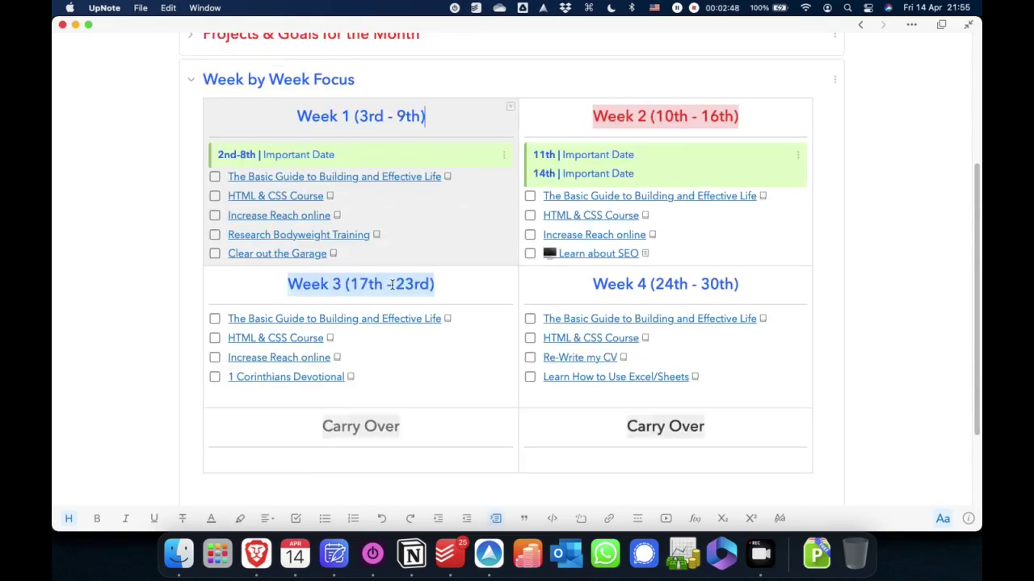
scroll(390, 285, "down", 3)
scroll(391, 285, "up", 8)
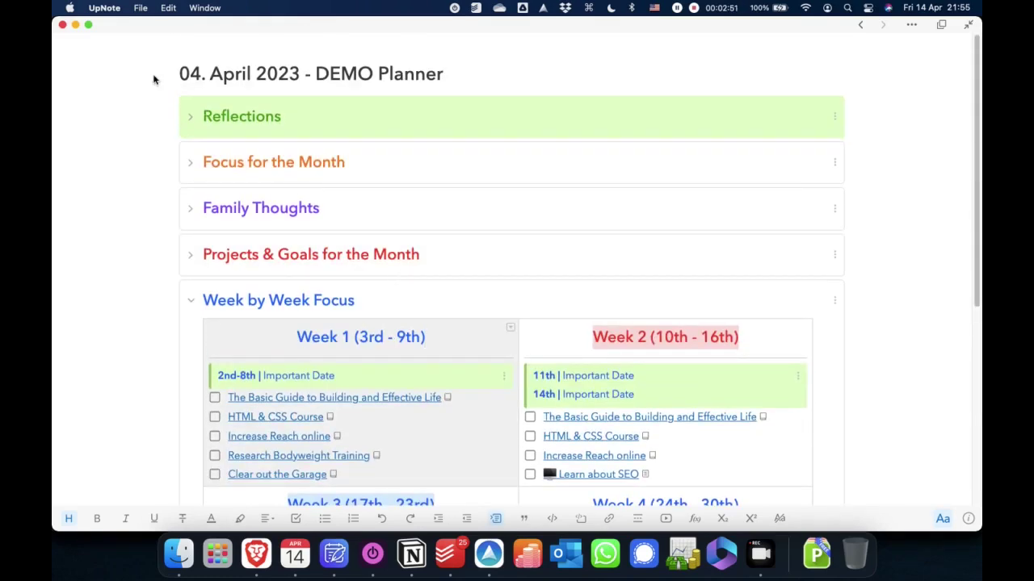
- Exit focus mode and open Weekly Review & Planning from the Planning & Review notebook
left_click(968, 24)
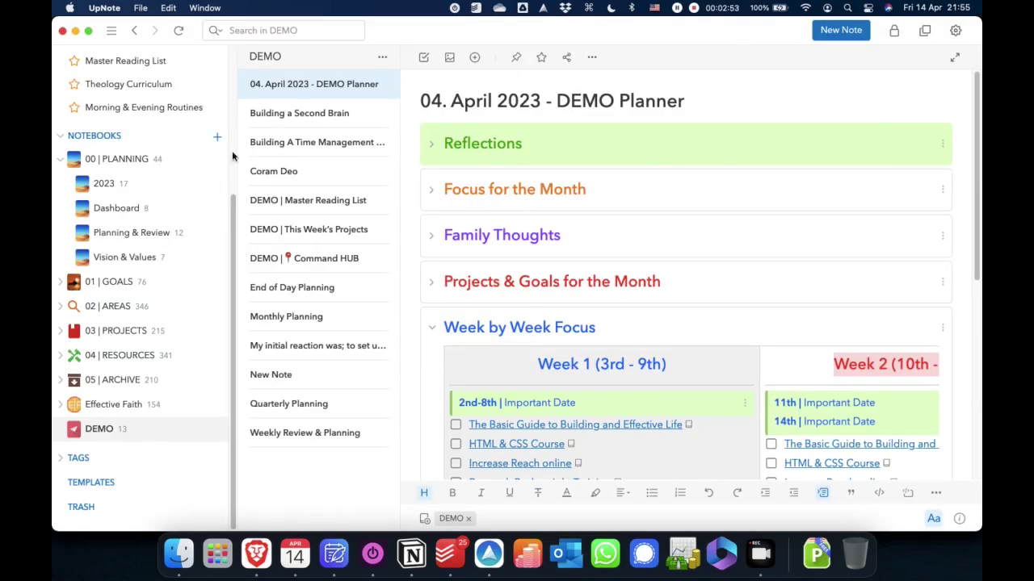
left_click(139, 232)
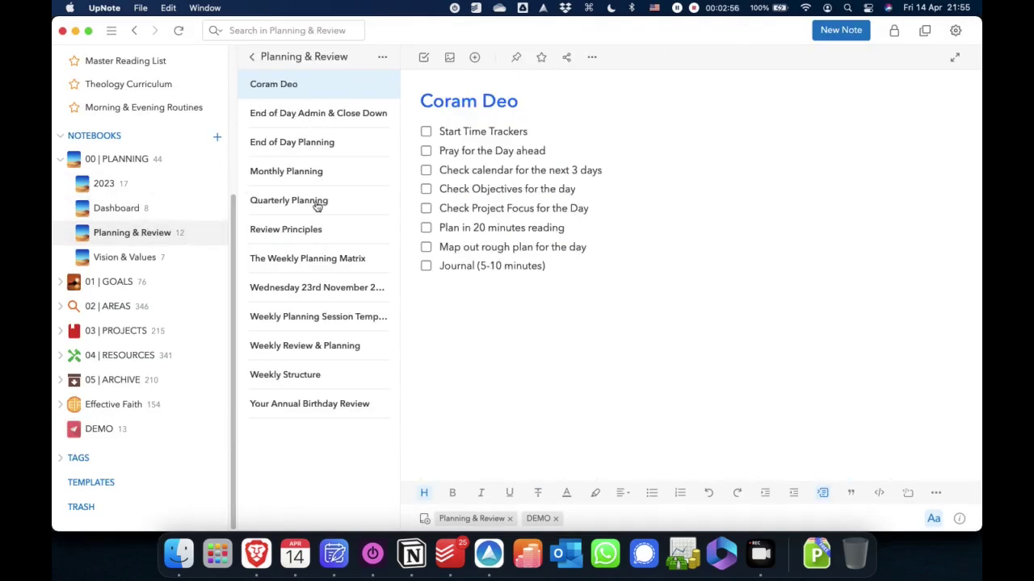
left_click(320, 347)
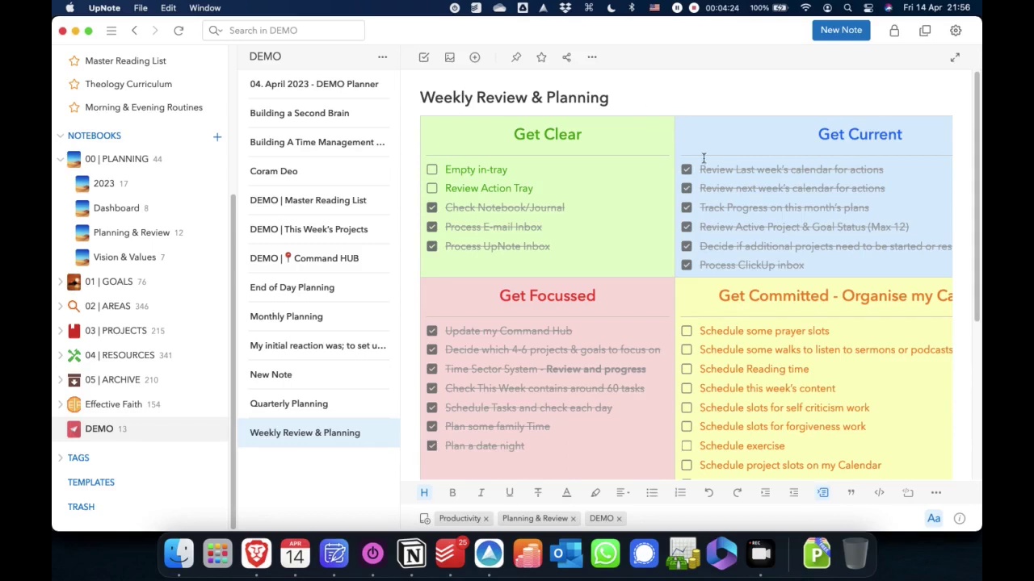
- Open the End of Day Planning checklist note from the DEMO notebook
left_click(288, 294)
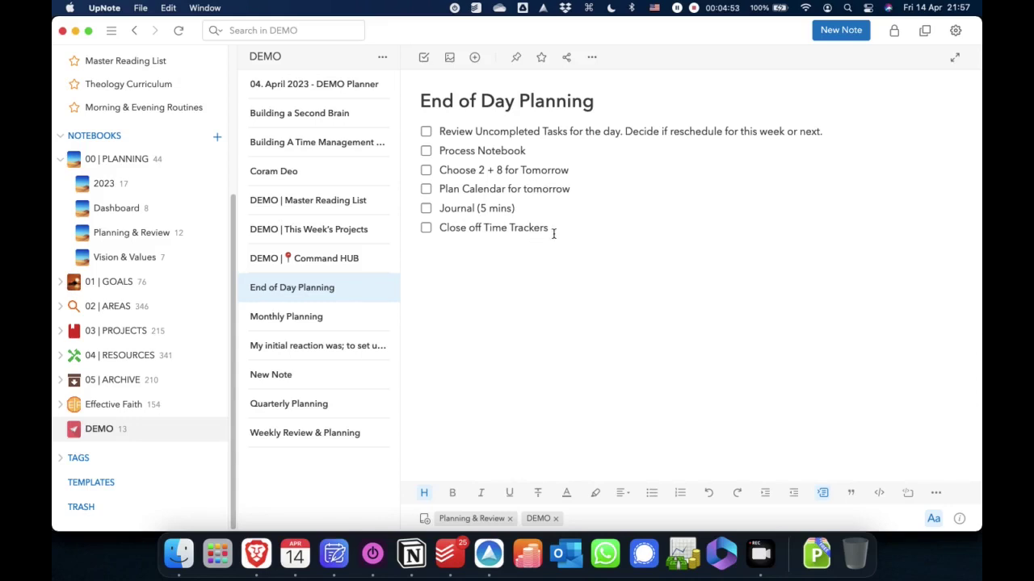
- Open the Coram Deo note from the note list
left_click(273, 179)
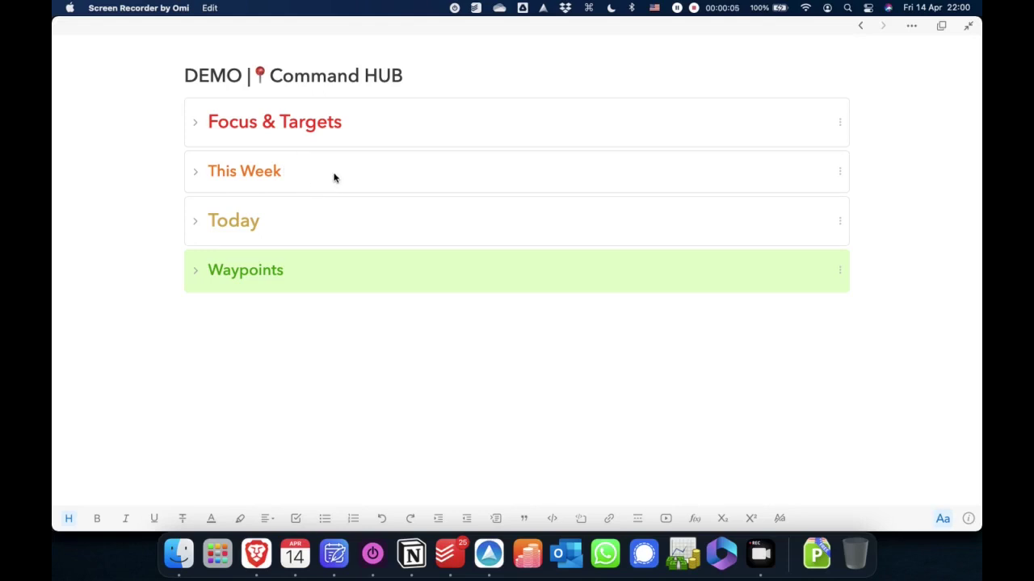
- Expand Focus & Targets to reveal Month Focus - March 2023 and Month Targets
left_click(196, 126)
left_click(196, 126)
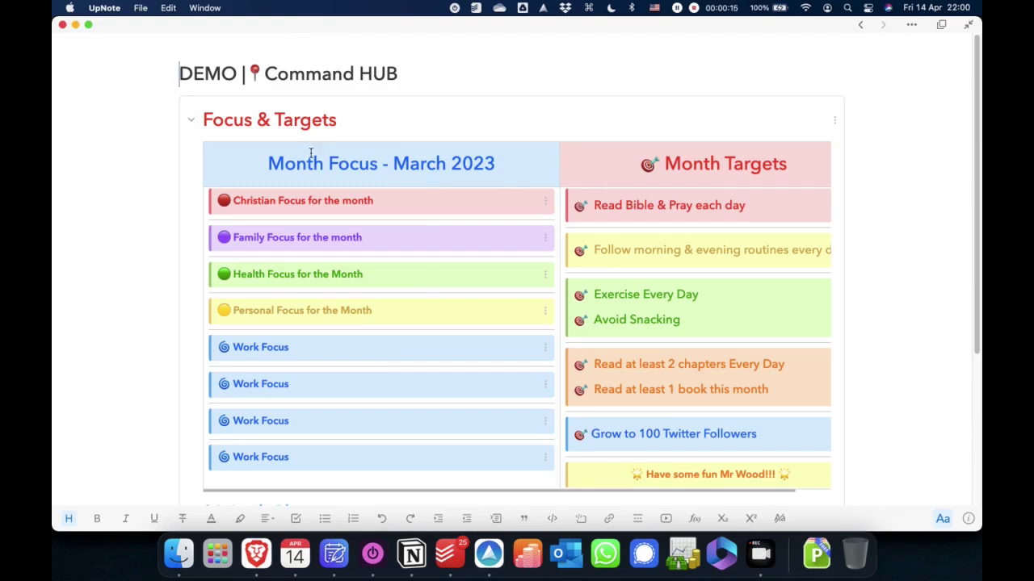
scroll(672, 331, "down", 1)
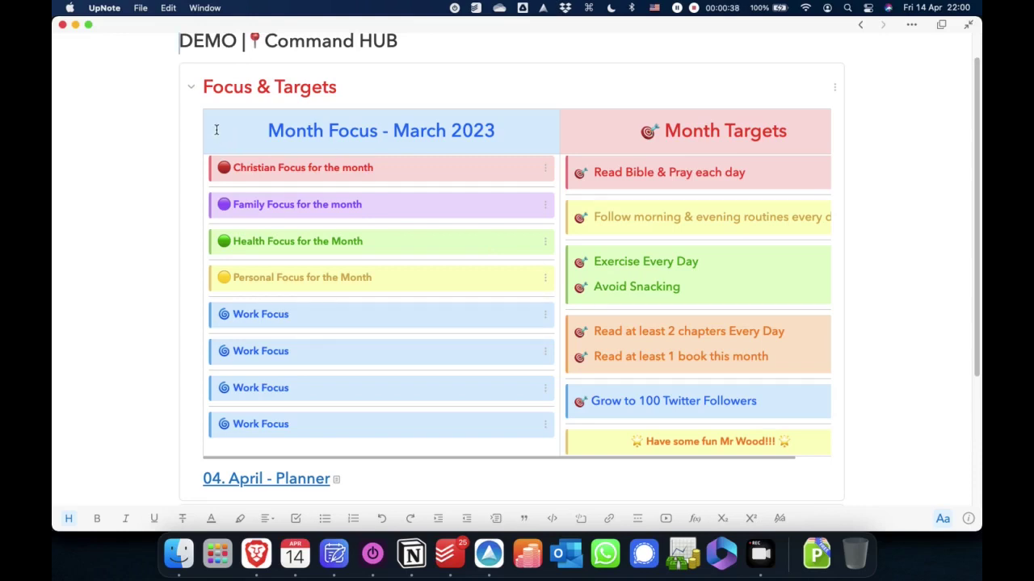
- Collapse Focus & Targets, then expand This Week, scroll its cards, and collapse it again
left_click(192, 86)
left_click(195, 175)
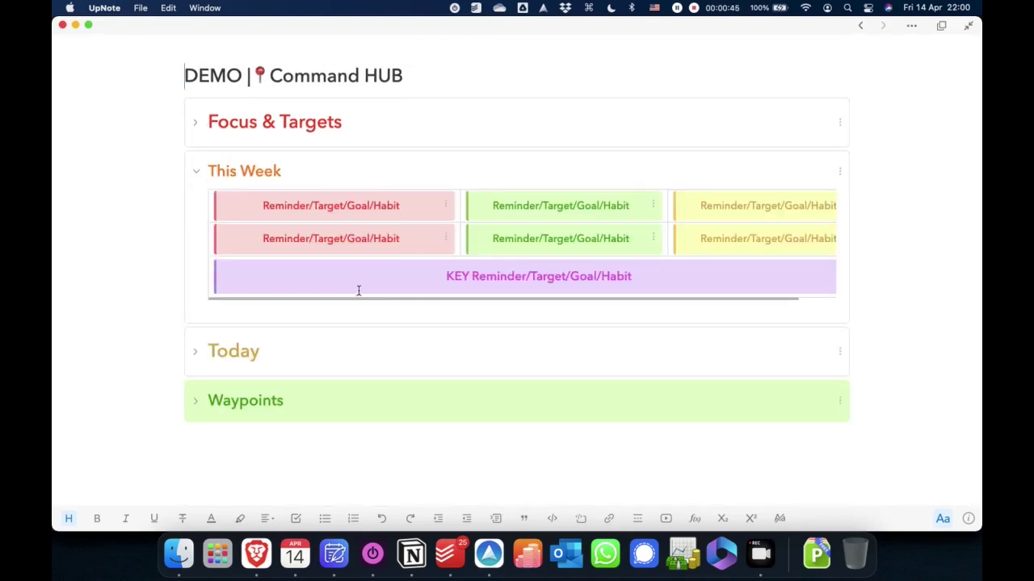
left_click_drag(369, 297, 397, 293)
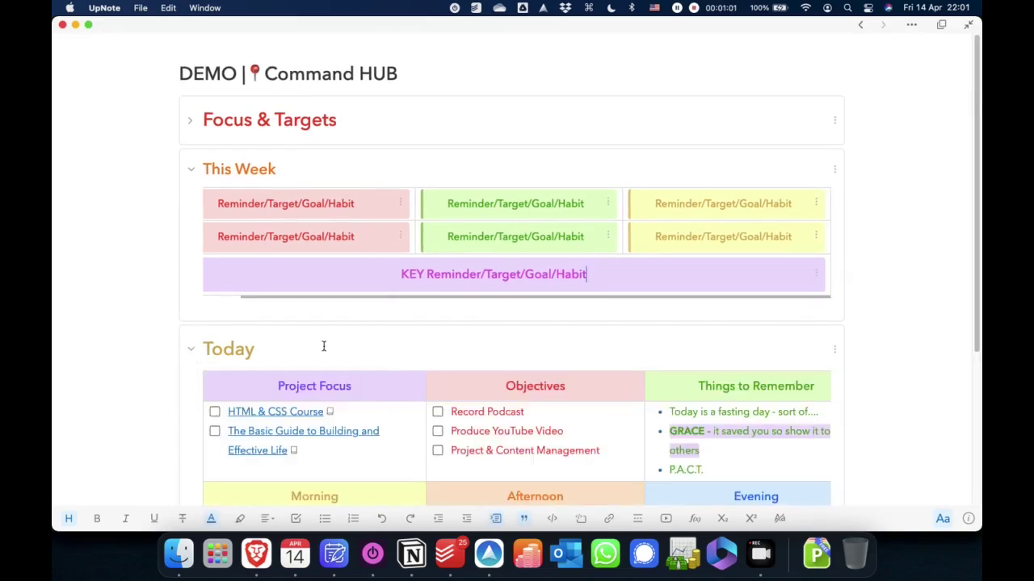
left_click(192, 169)
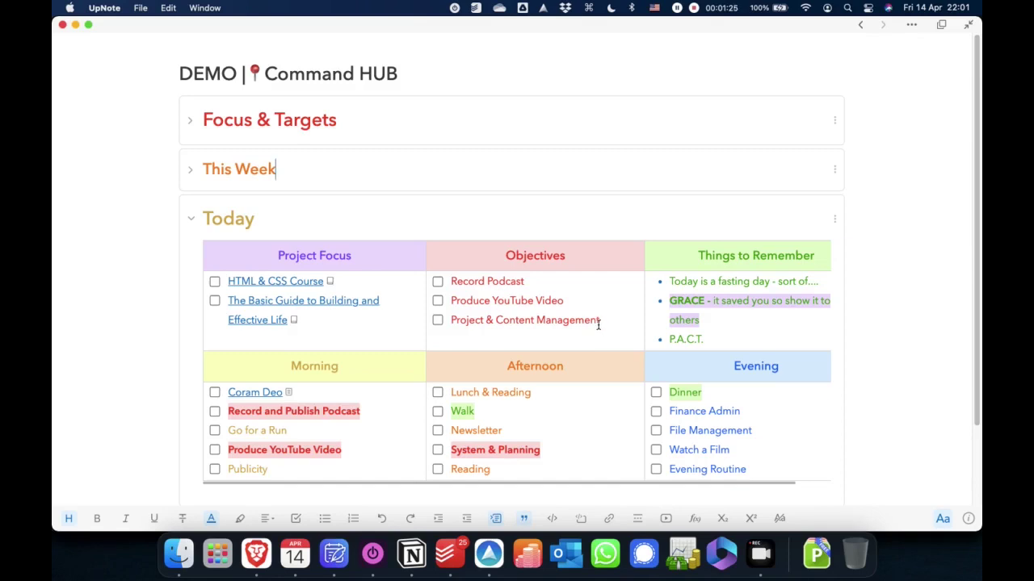
left_click(598, 324)
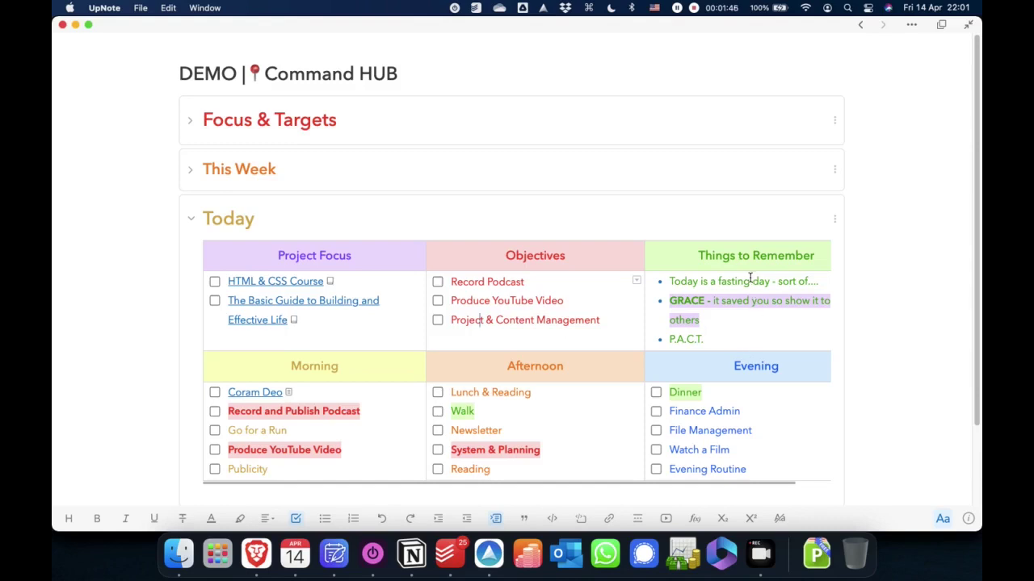
scroll(721, 339, "down", 2)
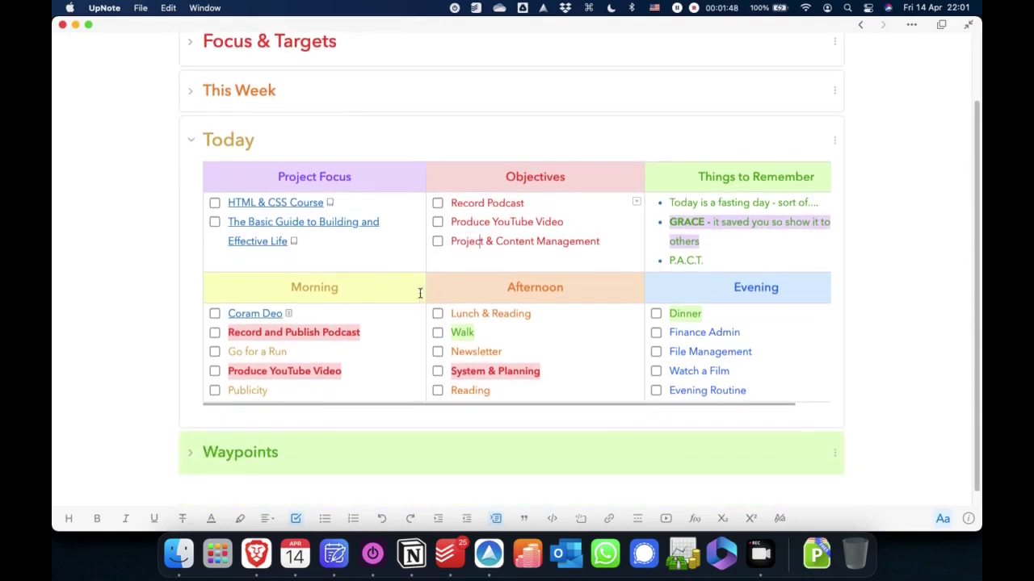